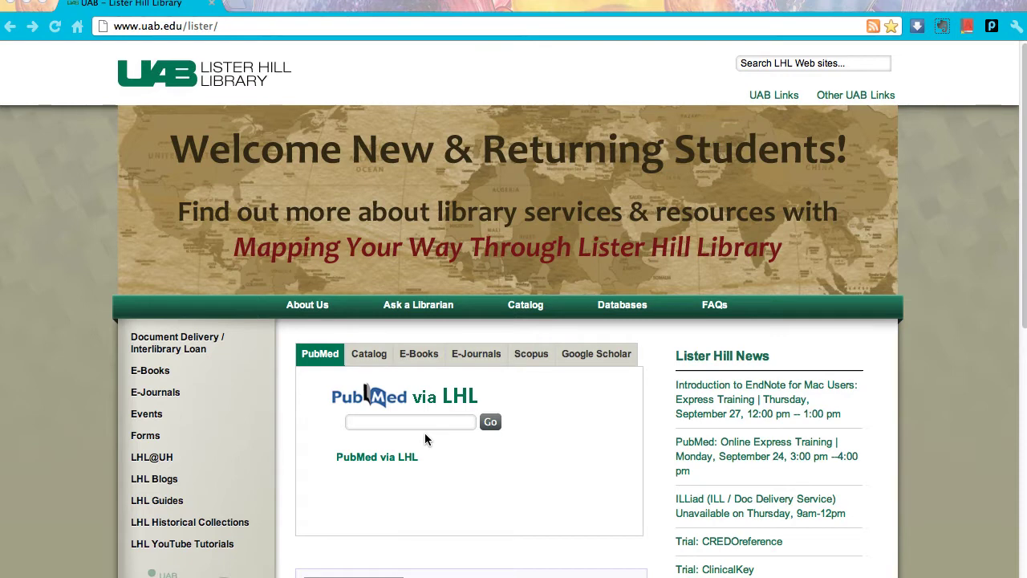
Search PubMed via the Lister Hill Library box for 'relapsing remitting multiple sclerosis interferon beta'
{"action": "left_click", "coordinate": [366, 425]}
{"action": "type", "text": "remitting multiple sclerosis"}
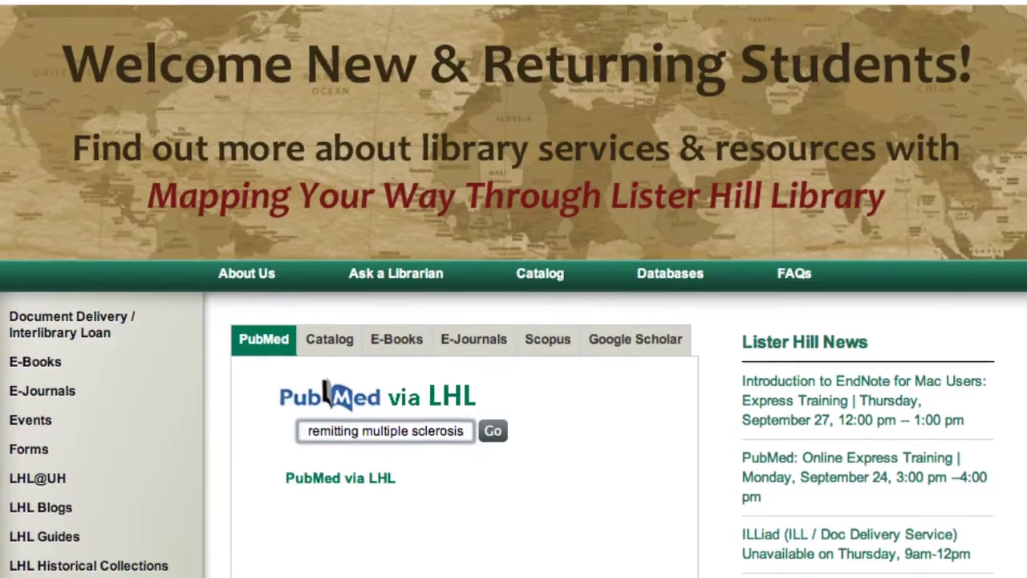
{"action": "type", "text": " interferon beta"}
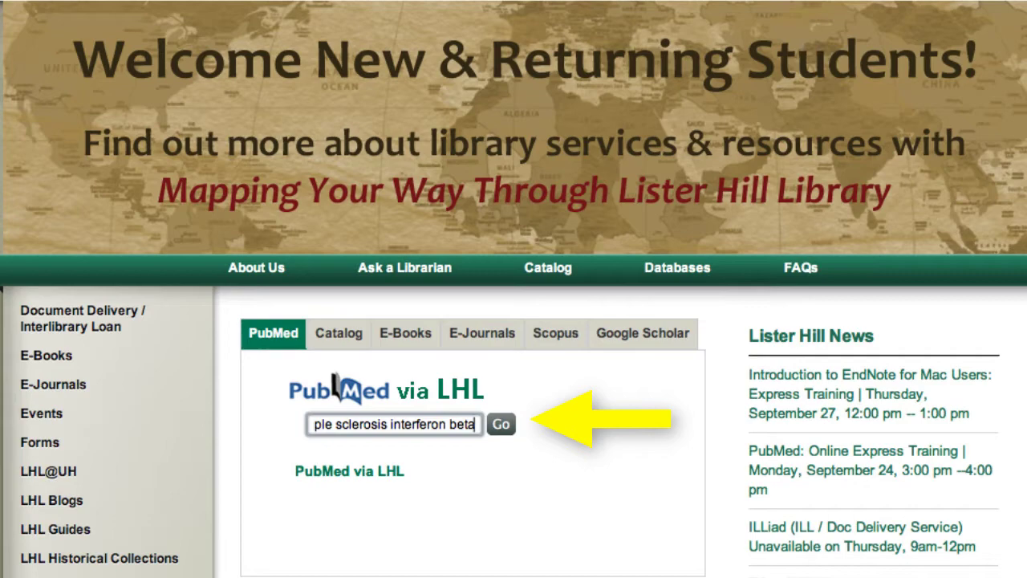
{"action": "left_click", "coordinate": [504, 430]}
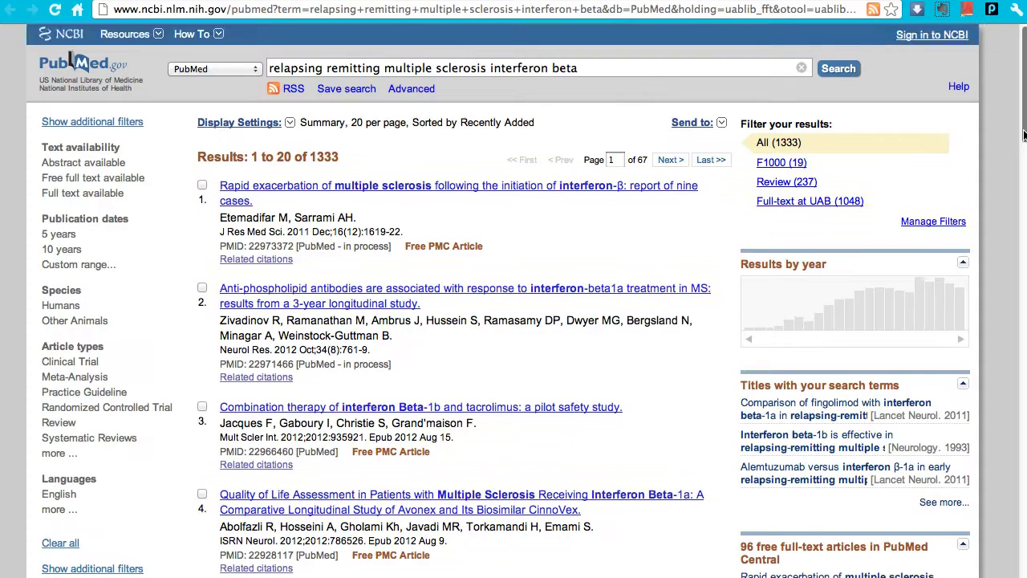
Open the full Search details page showing the query translation
{"action": "scroll", "coordinate": [840, 230], "scroll_direction": "down", "scroll_amount": 5}
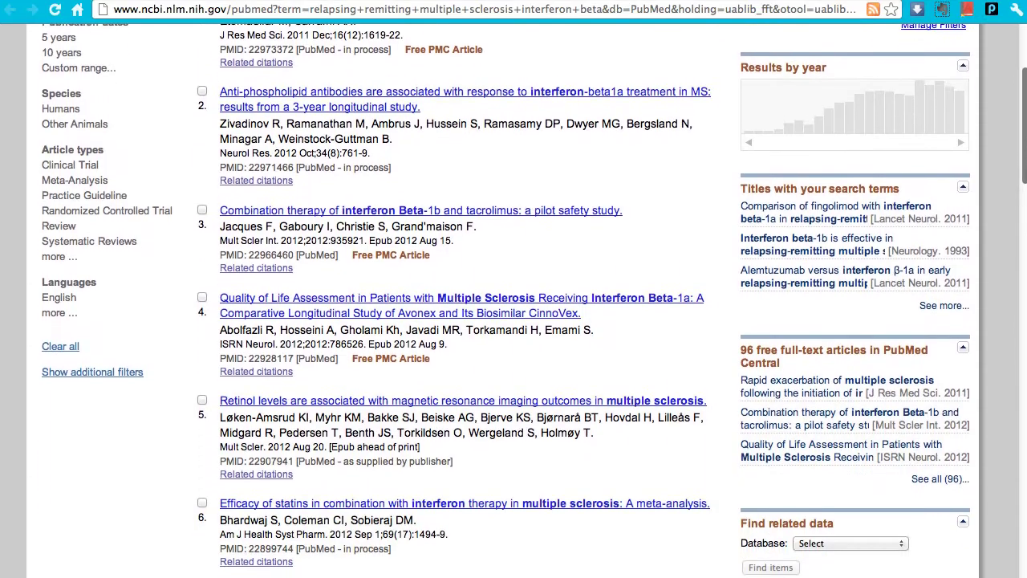
{"action": "scroll", "coordinate": [819, 244], "scroll_direction": "down", "scroll_amount": 5}
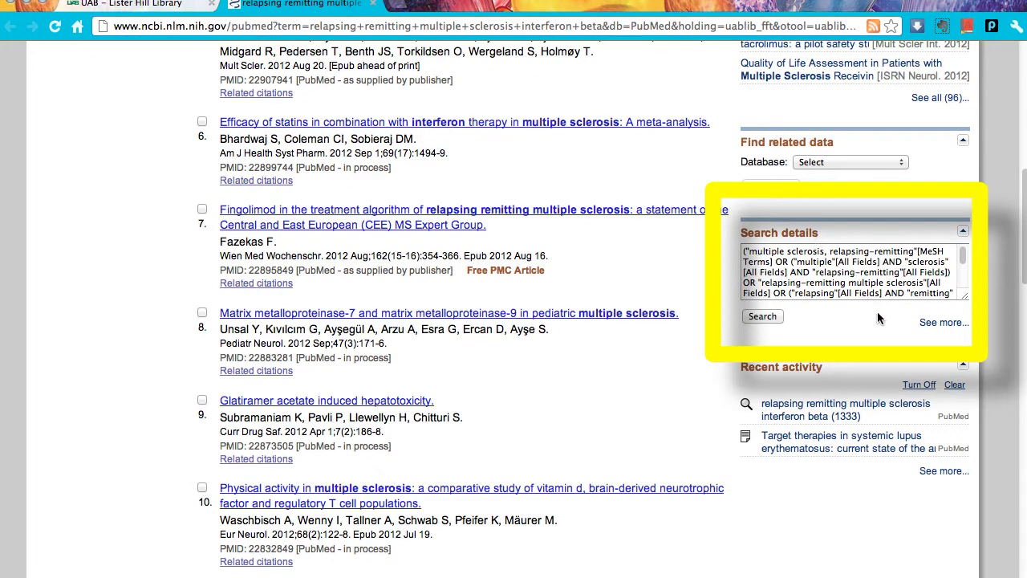
{"action": "left_click", "coordinate": [930, 323]}
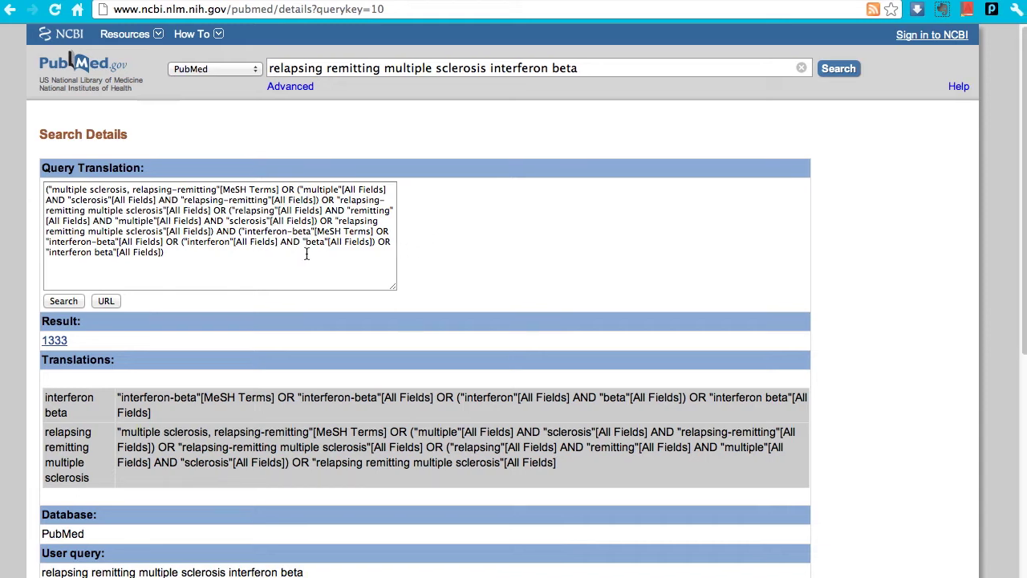
Delete the trailing interferon/beta OR clauses from the query translation and return to the 1333 results
{"action": "left_click", "coordinate": [182, 243]}
{"action": "left_click_drag", "start_coordinate": [182, 242], "coordinate": [295, 263]}
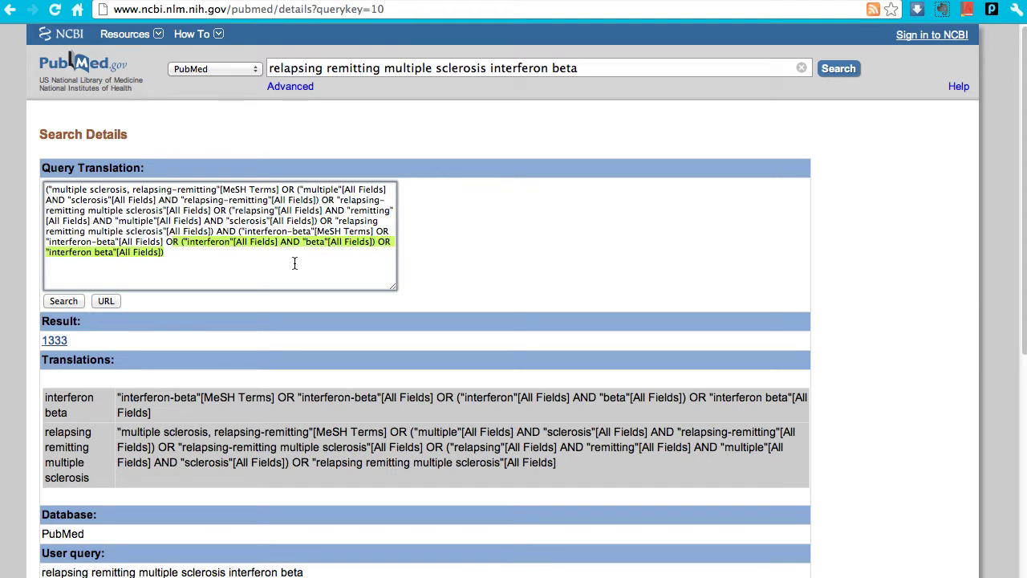
{"action": "key", "text": "BackSpace"}
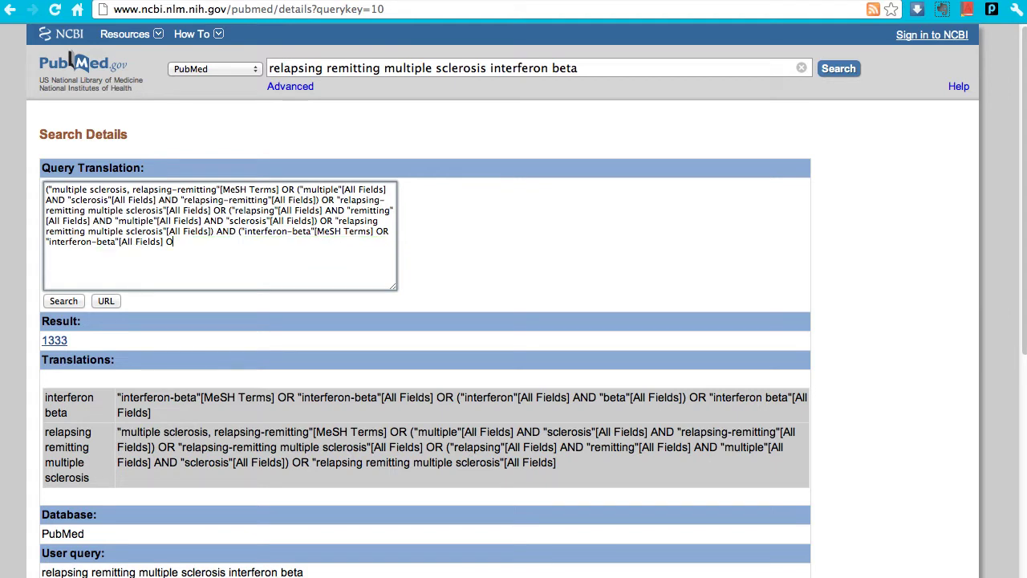
{"action": "key", "text": "BackSpace"}
{"action": "left_click", "coordinate": [54, 341]}
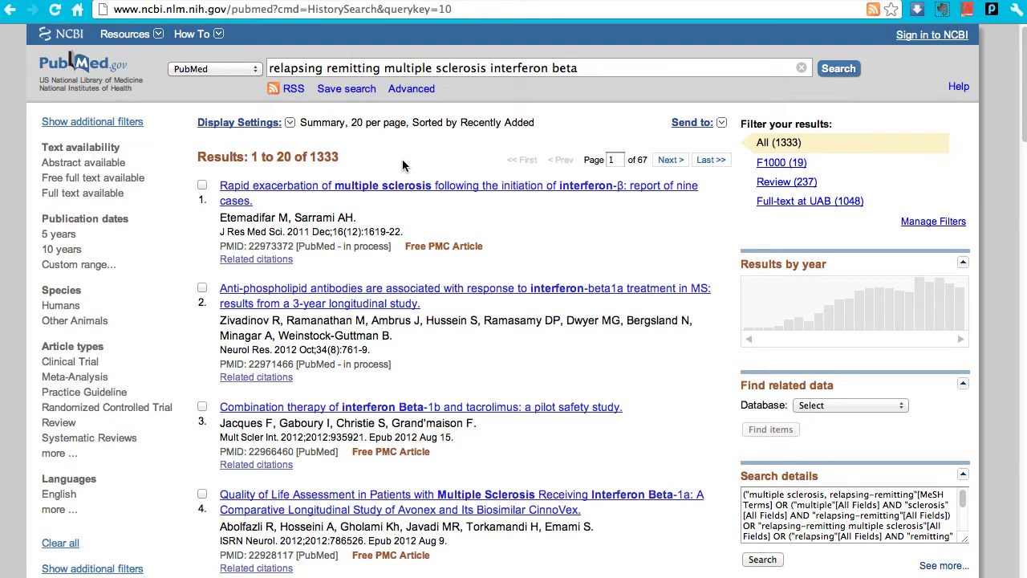
Add the Ages group to the sidebar filters through Show additional filters
{"action": "left_click", "coordinate": [403, 165]}
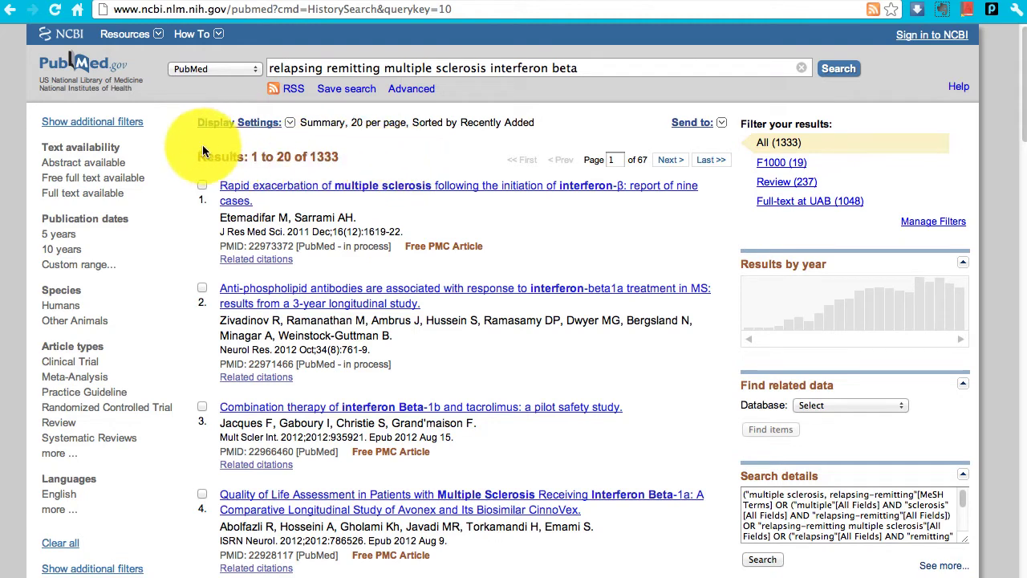
{"action": "left_click", "coordinate": [120, 126]}
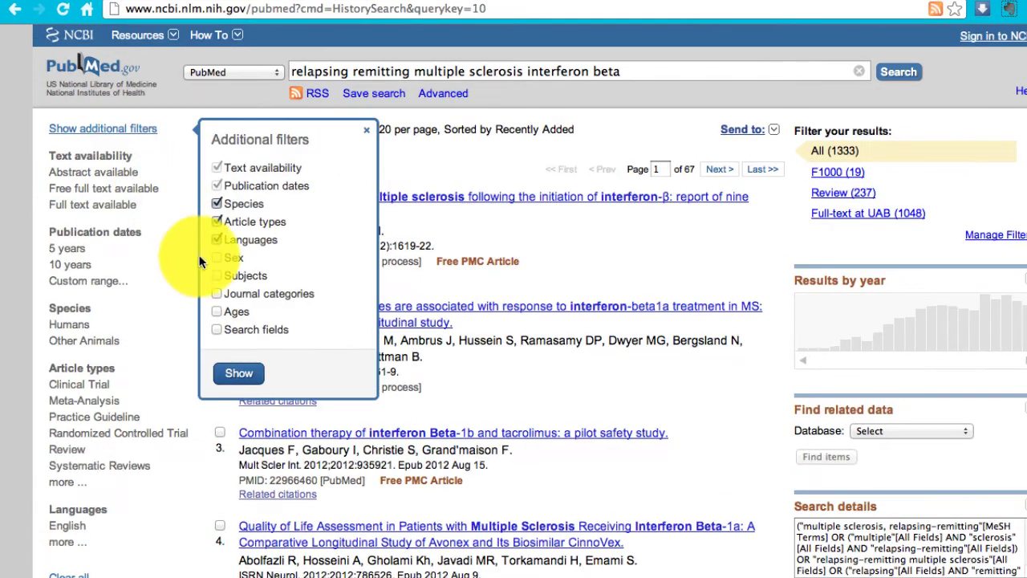
{"action": "left_click", "coordinate": [216, 311]}
{"action": "left_click", "coordinate": [223, 367]}
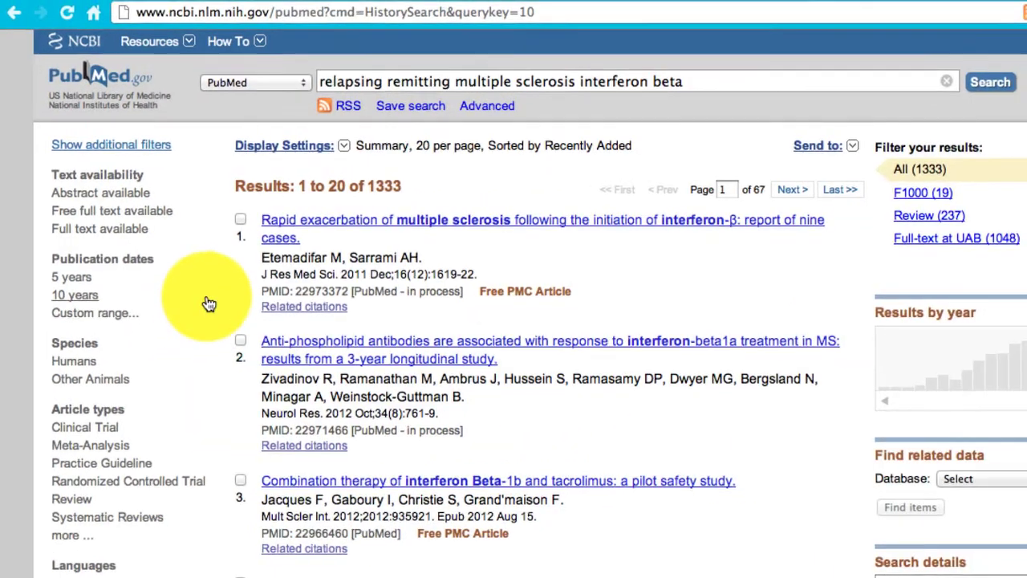
Apply a custom publication date range of 2010/01/01 to 2012/12/31
{"action": "left_click", "coordinate": [123, 323]}
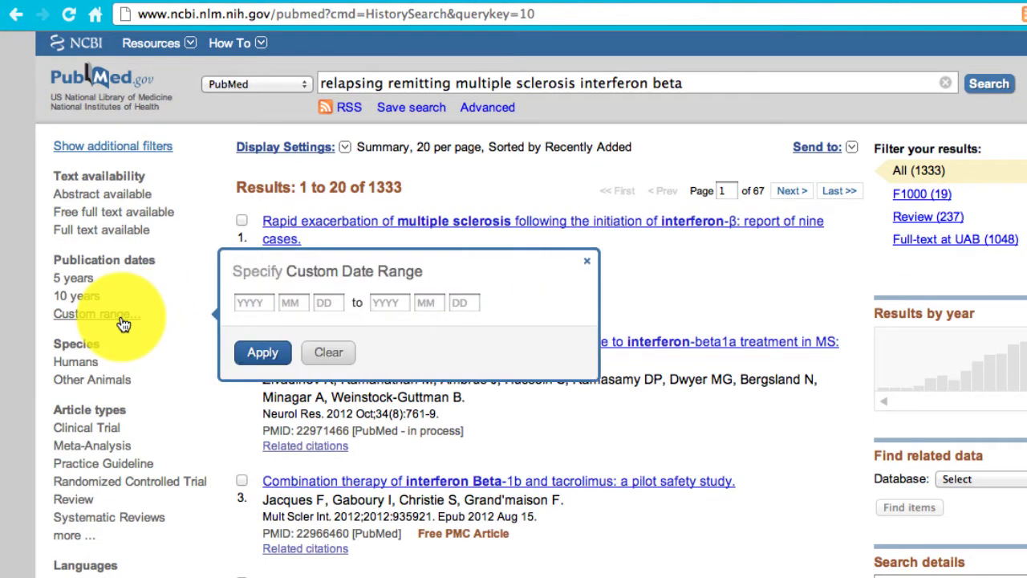
{"action": "left_click", "coordinate": [257, 303]}
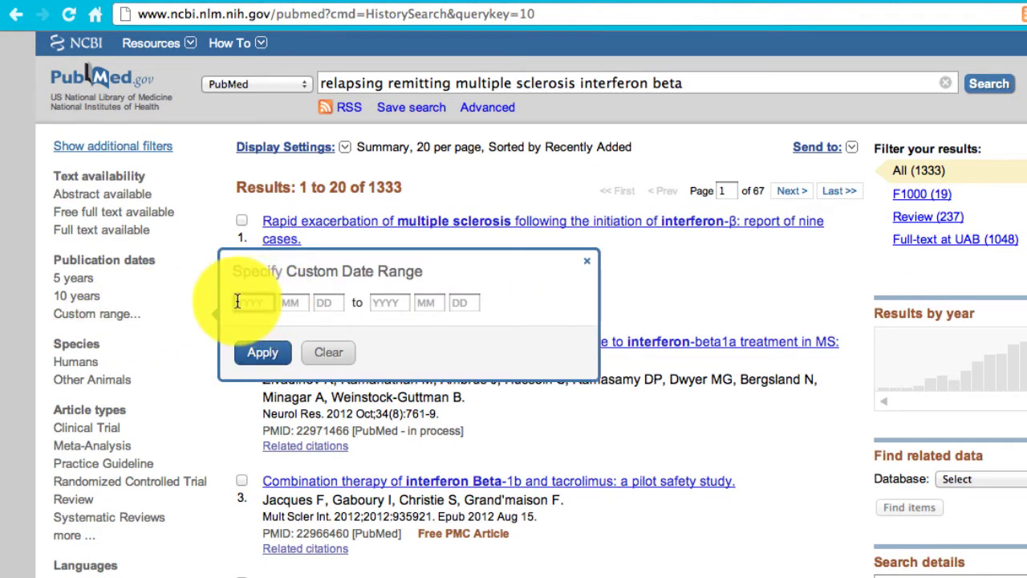
{"action": "type", "text": "2010"}
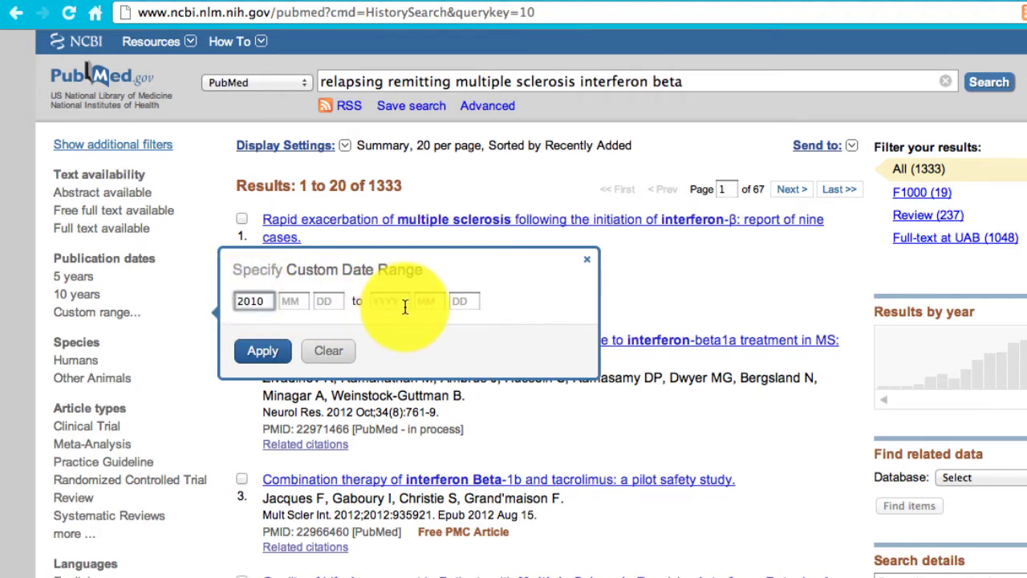
{"action": "type", "text": "0101201"}
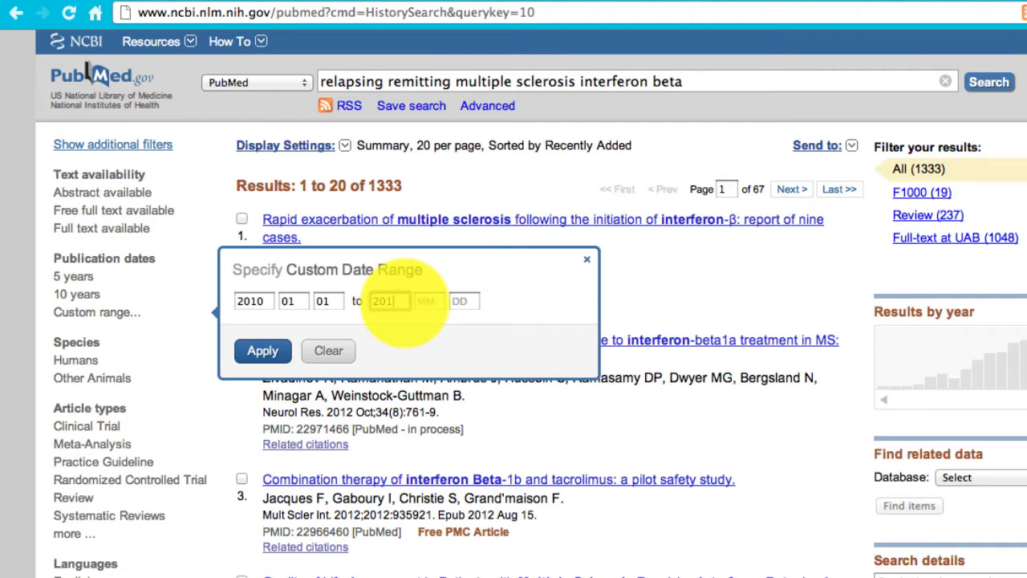
{"action": "type", "text": "21231"}
{"action": "left_click", "coordinate": [265, 351]}
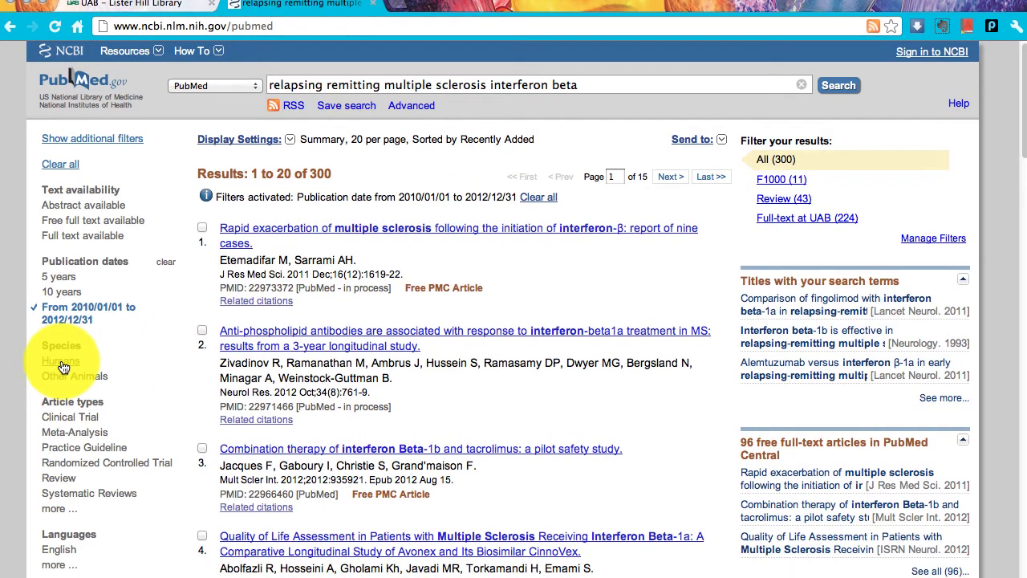
Filter results to Humans, English, Clinical Trial, Systematic Reviews and Meta-Analysis
{"action": "left_click", "coordinate": [62, 378]}
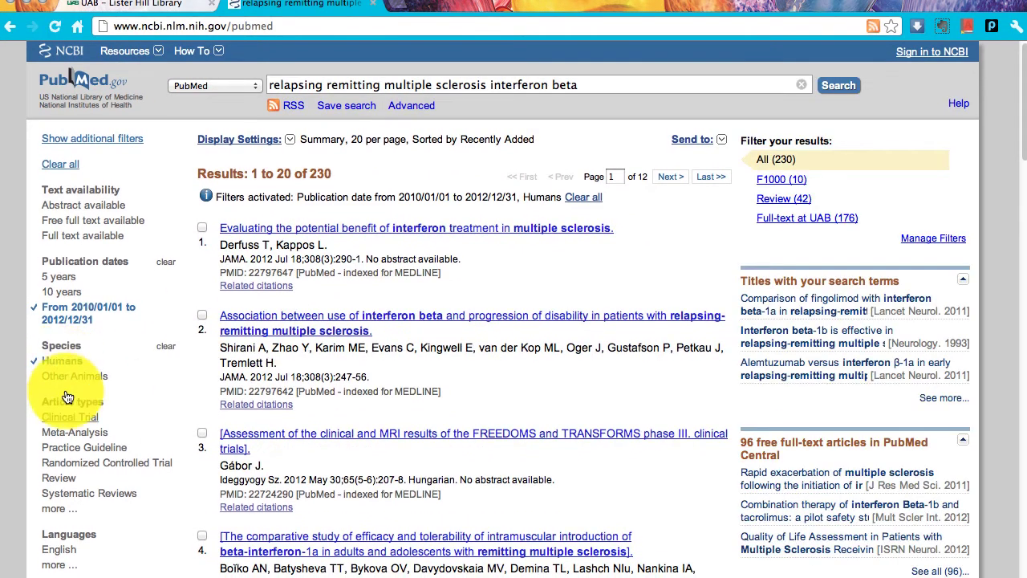
{"action": "left_click", "coordinate": [53, 549]}
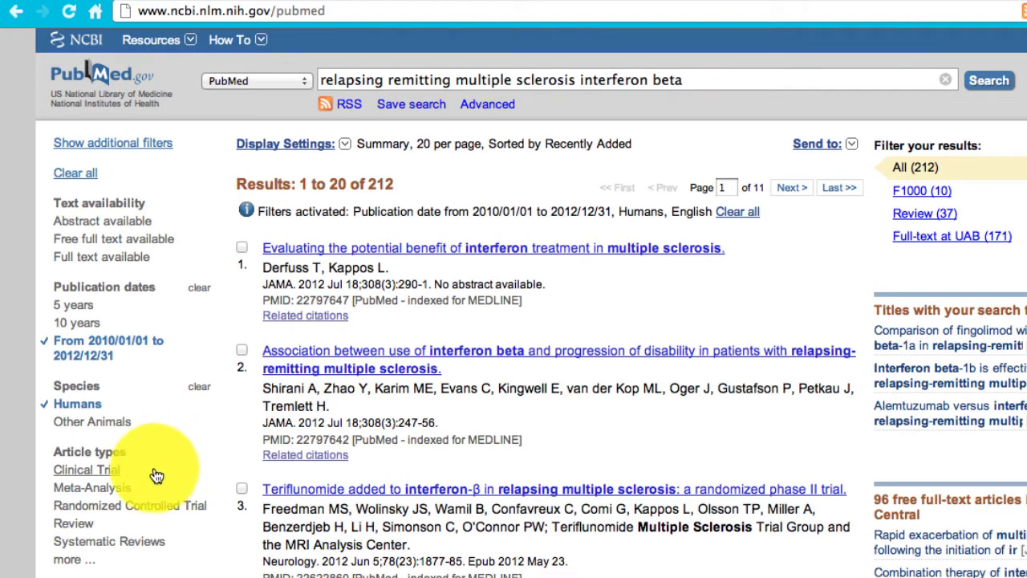
{"action": "left_click", "coordinate": [115, 473]}
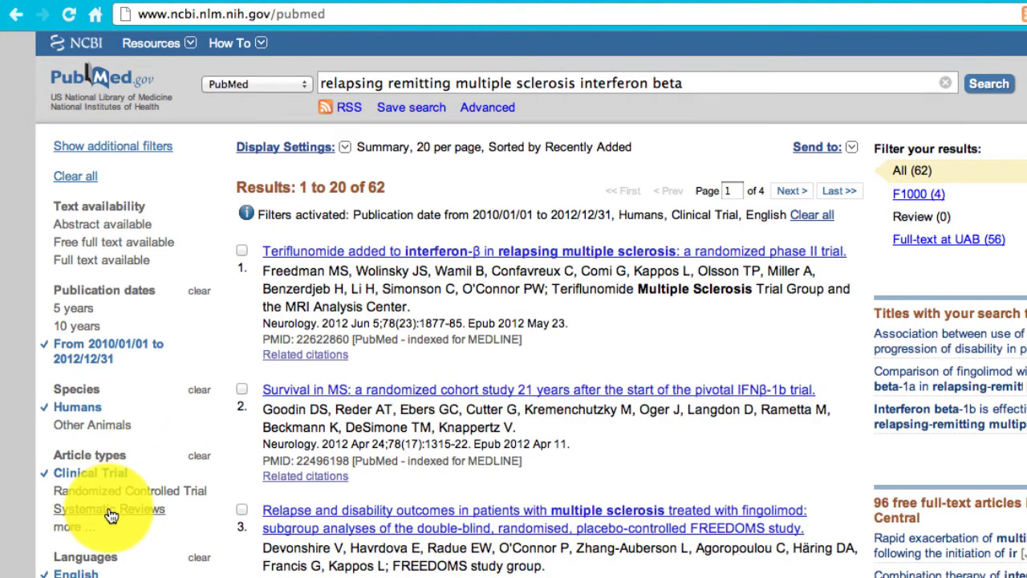
{"action": "left_click", "coordinate": [109, 510]}
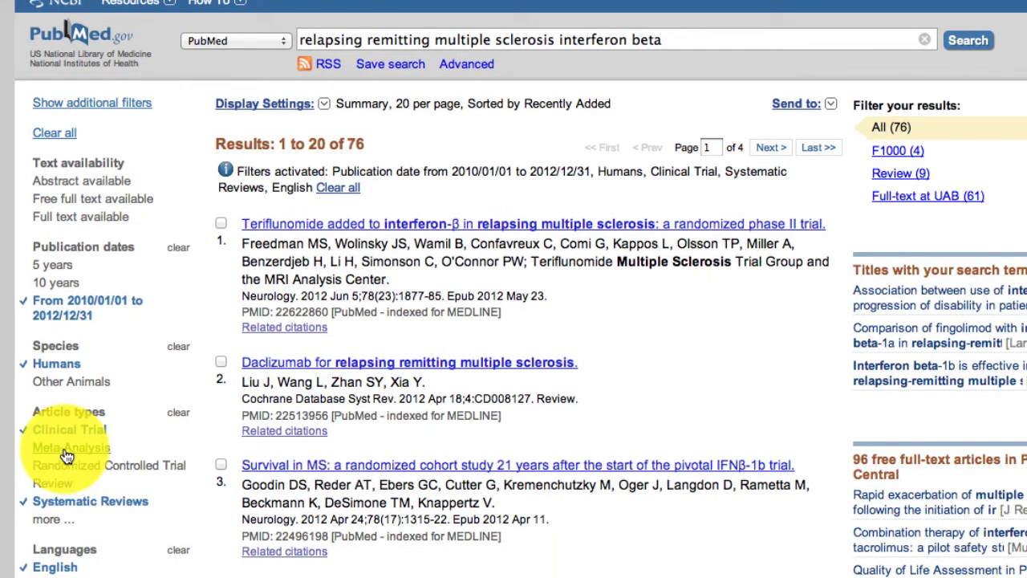
{"action": "left_click", "coordinate": [67, 450]}
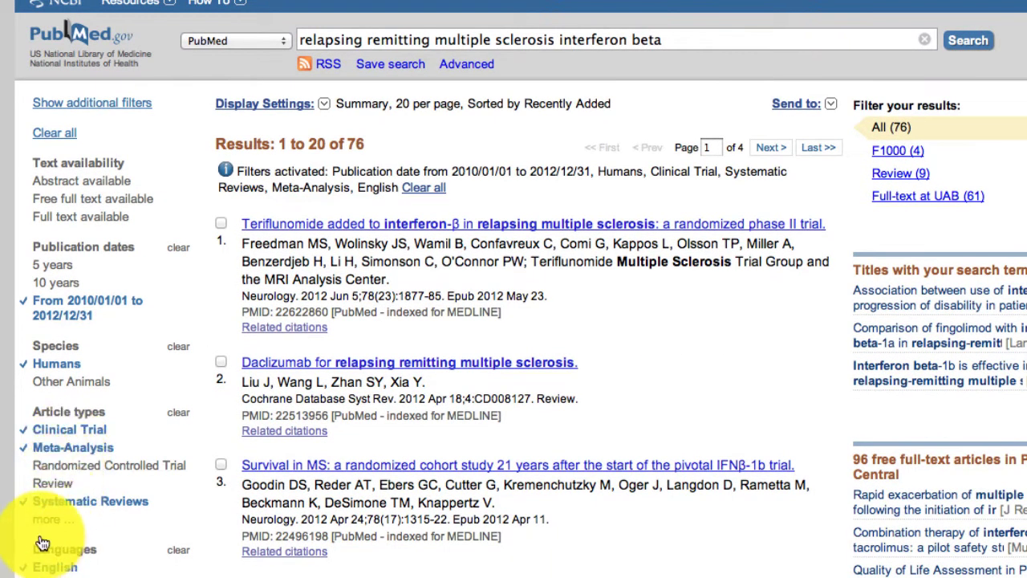
Add the Comparative Study article type filter and start saving the search
{"action": "left_click", "coordinate": [48, 520]}
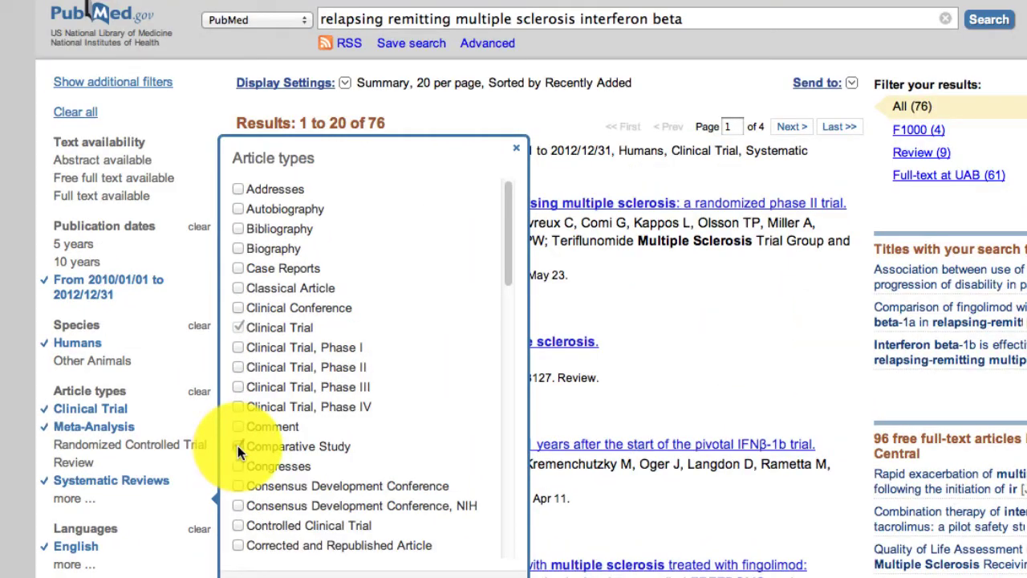
{"action": "left_click", "coordinate": [229, 568]}
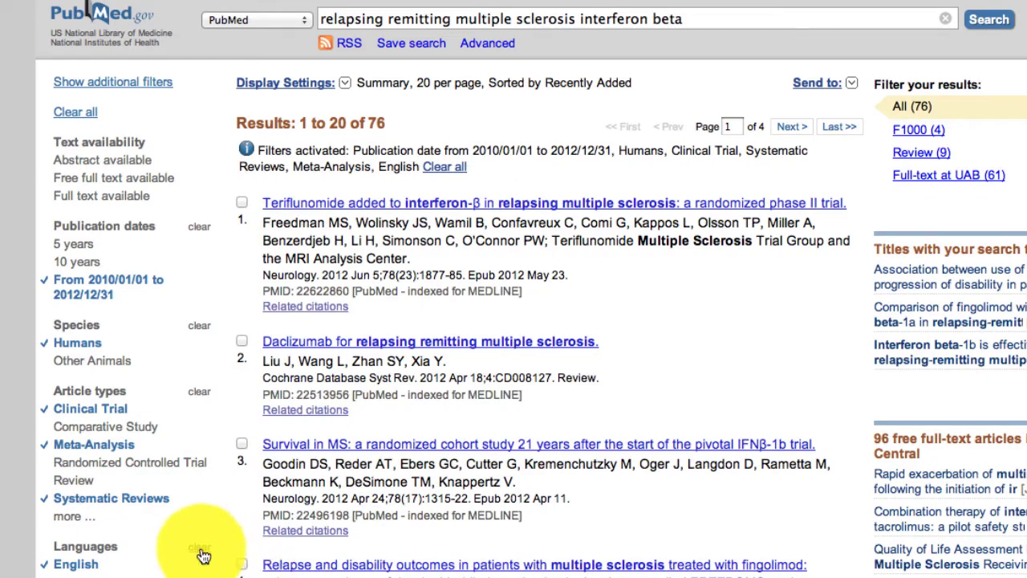
{"action": "left_click", "coordinate": [121, 431]}
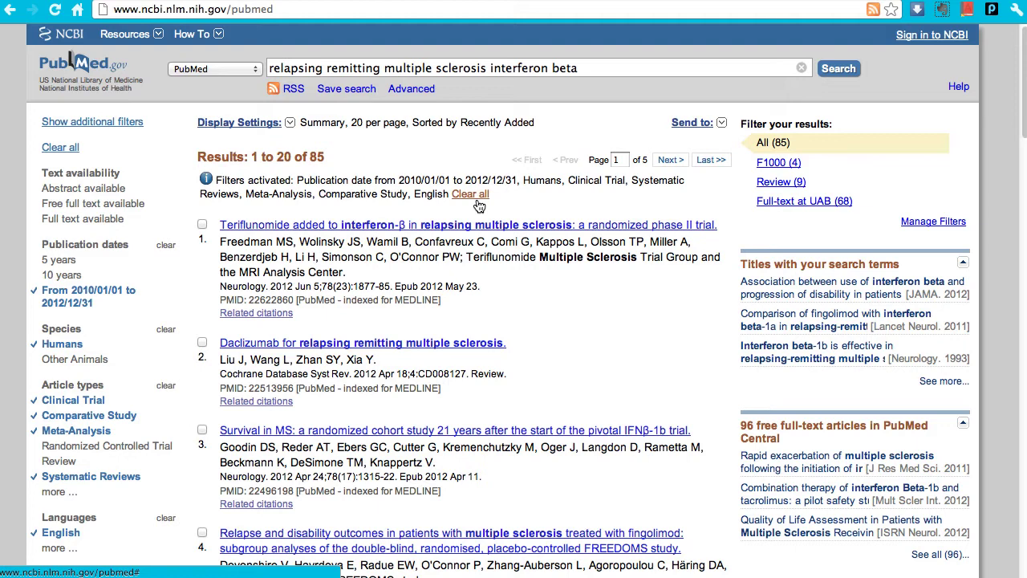
{"action": "left_click", "coordinate": [477, 200]}
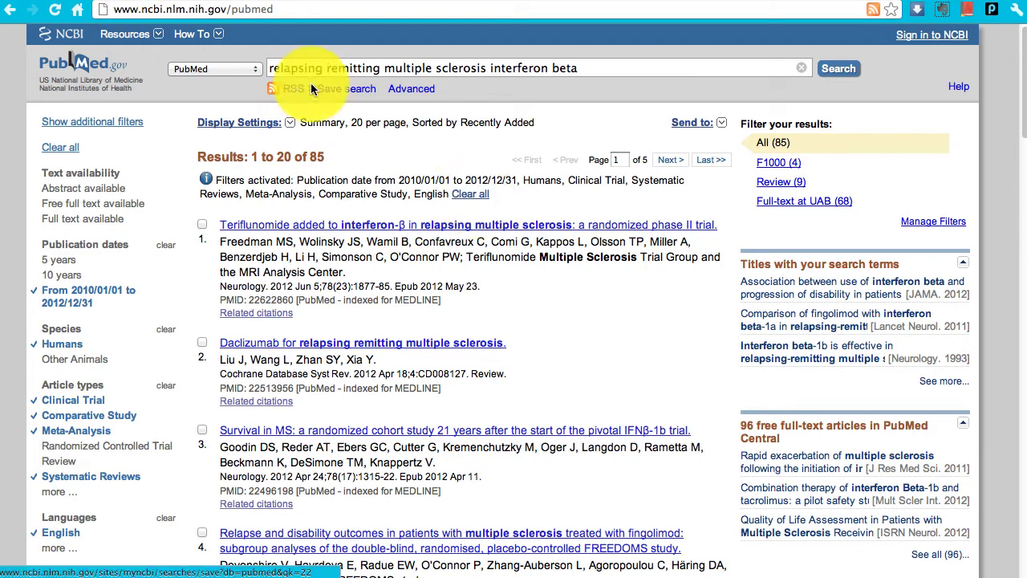
{"action": "left_click", "coordinate": [369, 88]}
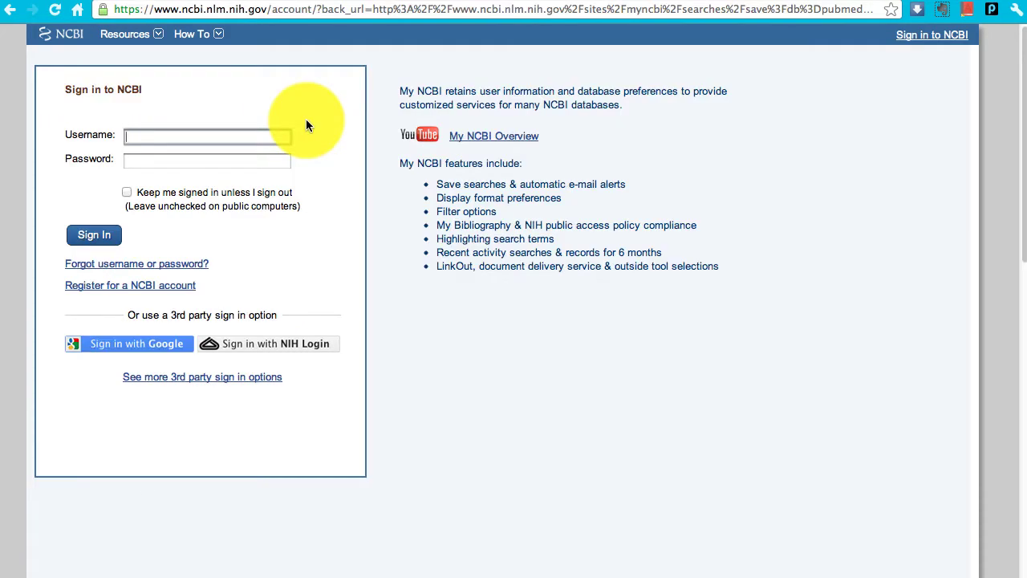
Sign in to My NCBI with the account username and password
{"action": "type", "text": "LeeV"}
{"action": "left_click", "coordinate": [149, 160]}
{"action": "type", "text": "p*****"}
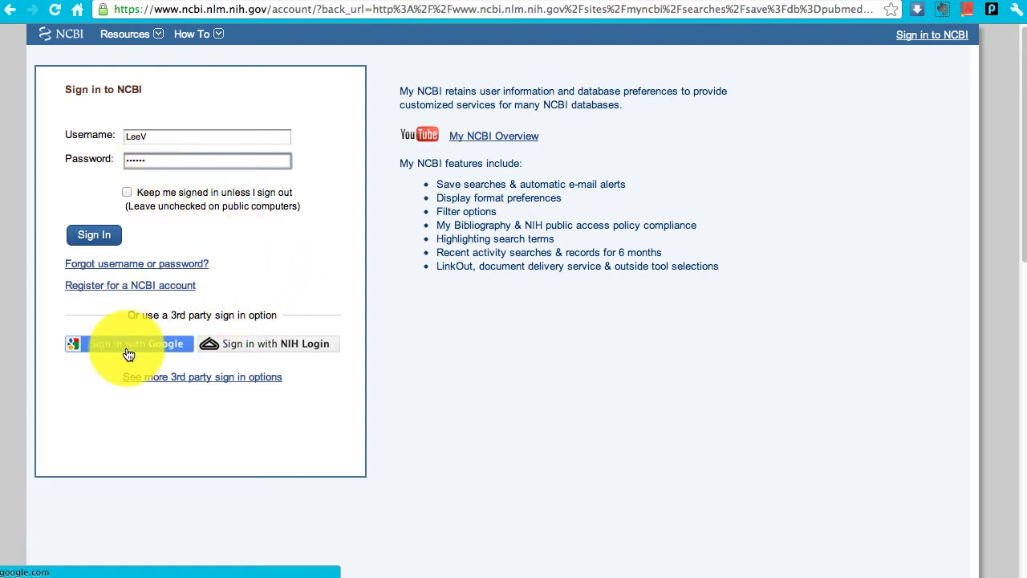
{"action": "left_click", "coordinate": [97, 234]}
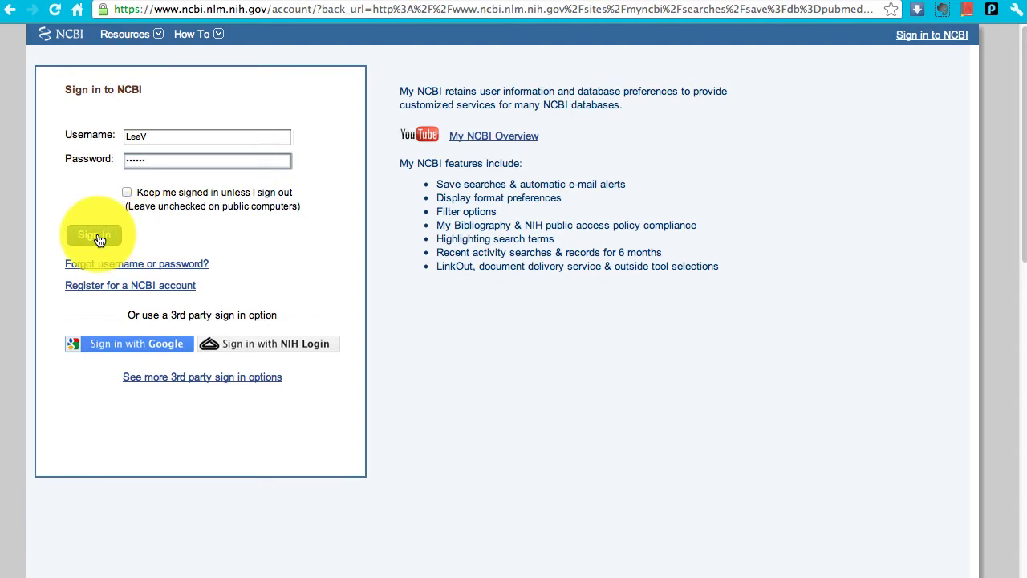
Save the search to My NCBI, sending at most 10 items per update
{"action": "left_click", "coordinate": [71, 269]}
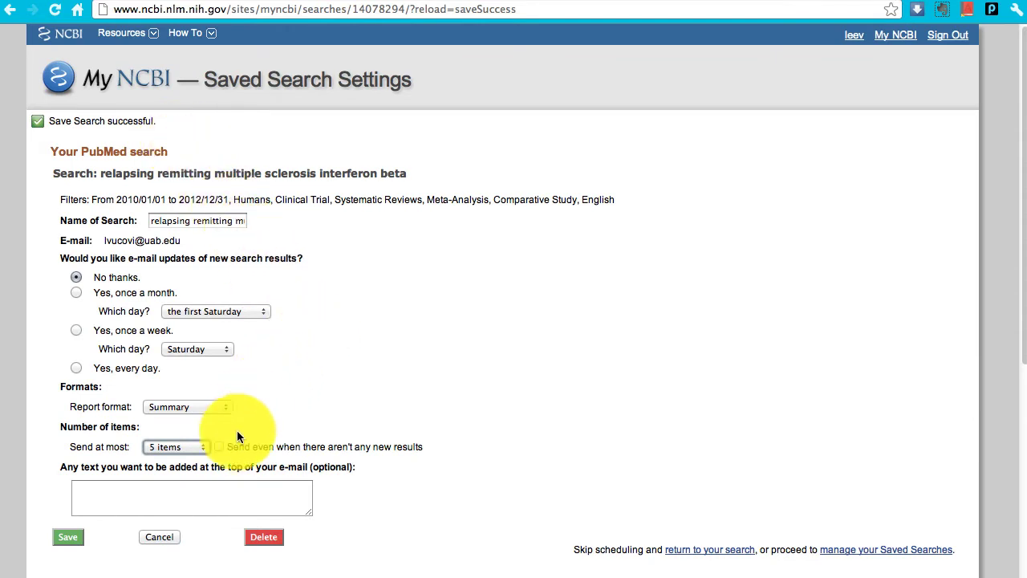
{"action": "left_click", "coordinate": [200, 447]}
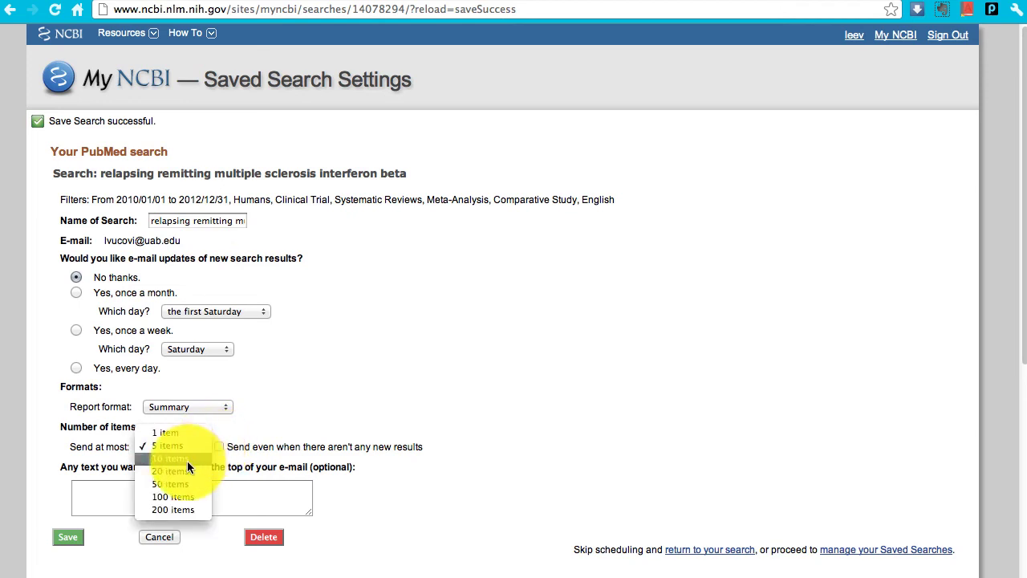
{"action": "left_click", "coordinate": [187, 458]}
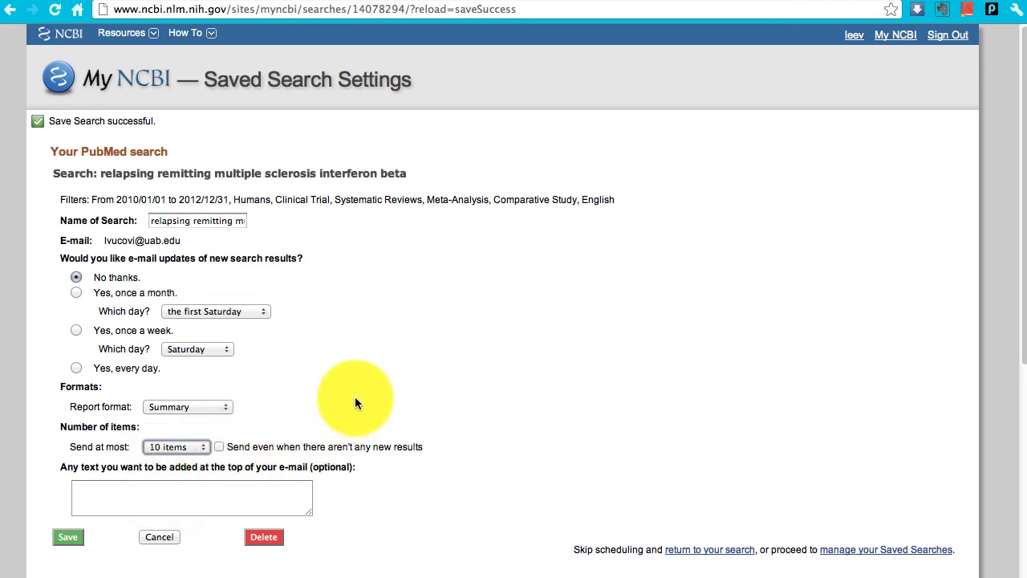
{"action": "left_click", "coordinate": [80, 541]}
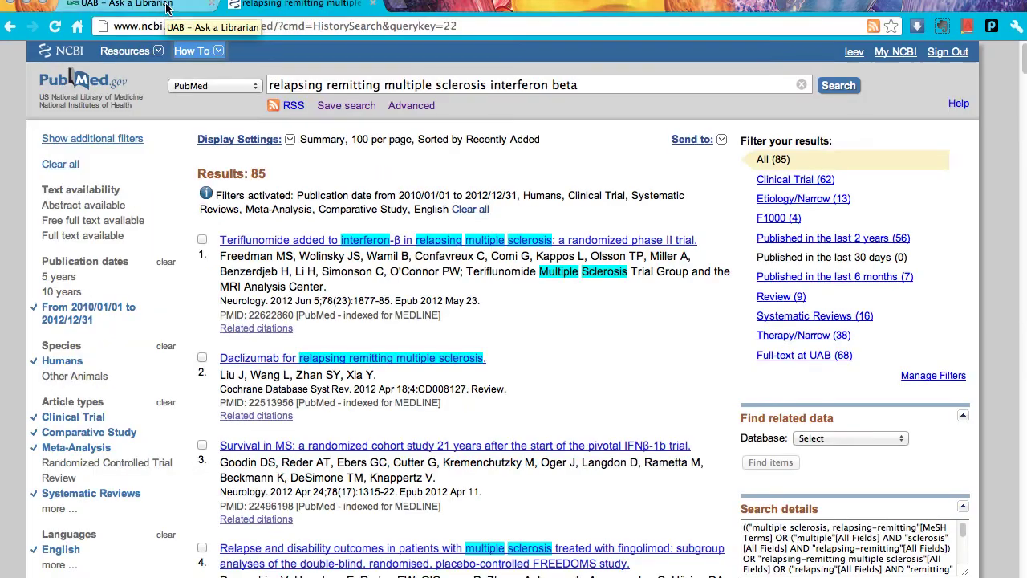